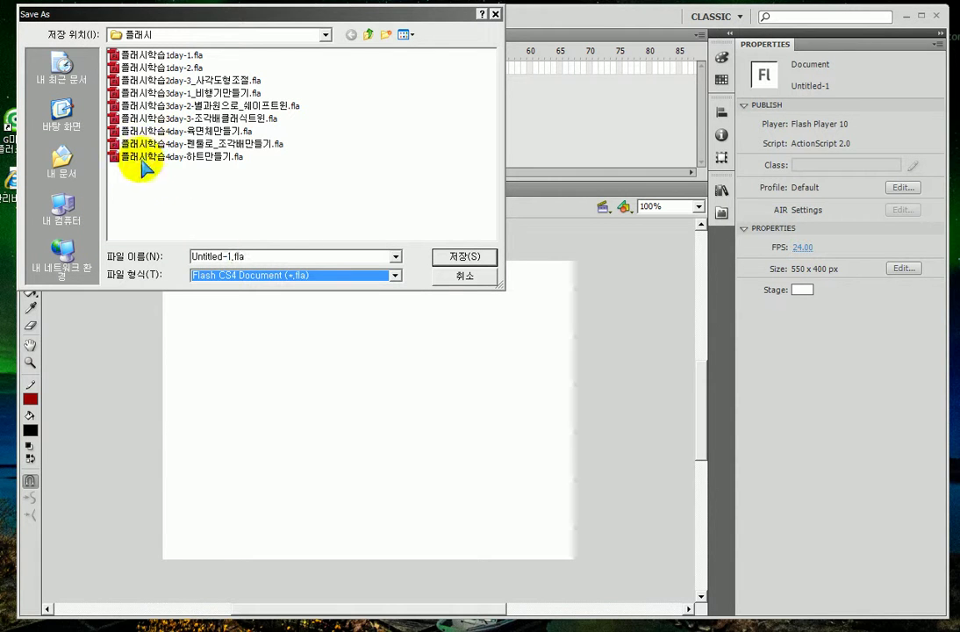
Save the document as 플래시학습5day-밤하늘그리기.fla, basing the name on the existing heart file's name.
click(140, 156)
click(240, 256)
click(240, 256)
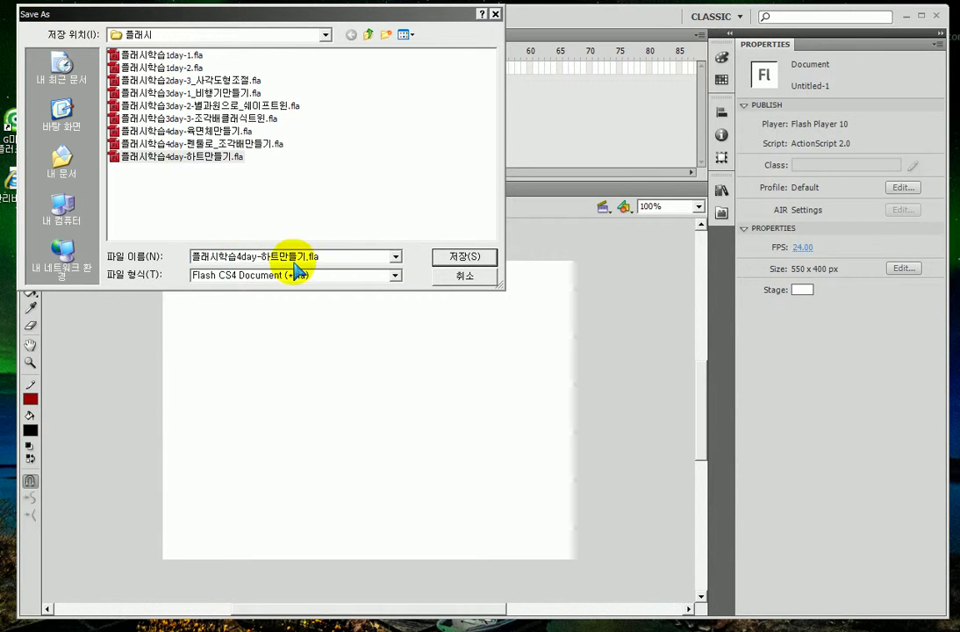
key(BackSpace)
text(5)
drag(321, 256, 261, 256)
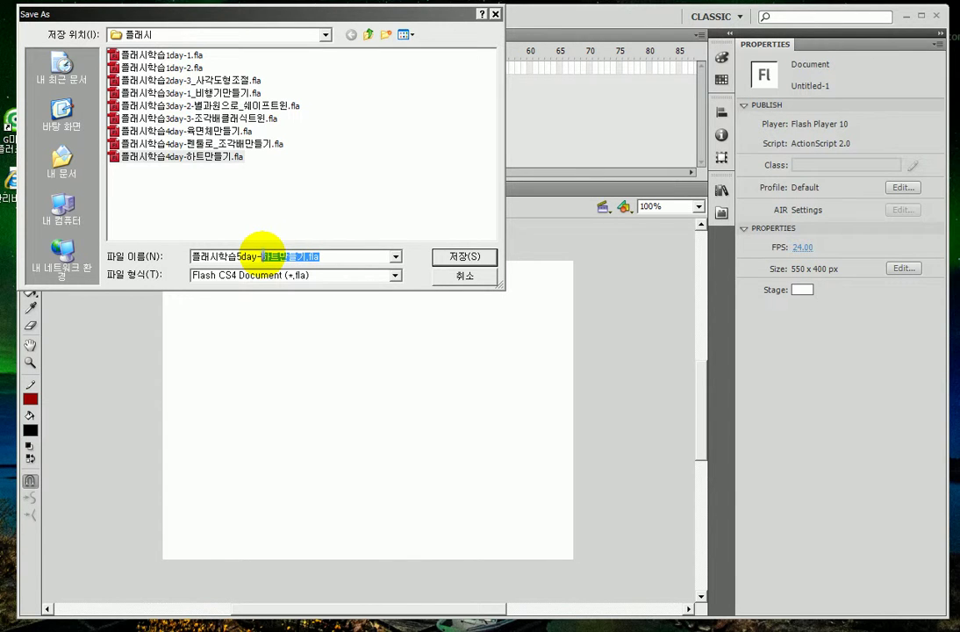
text(qk)
key(BackSpace)
key(BackSpace)
text(방하)
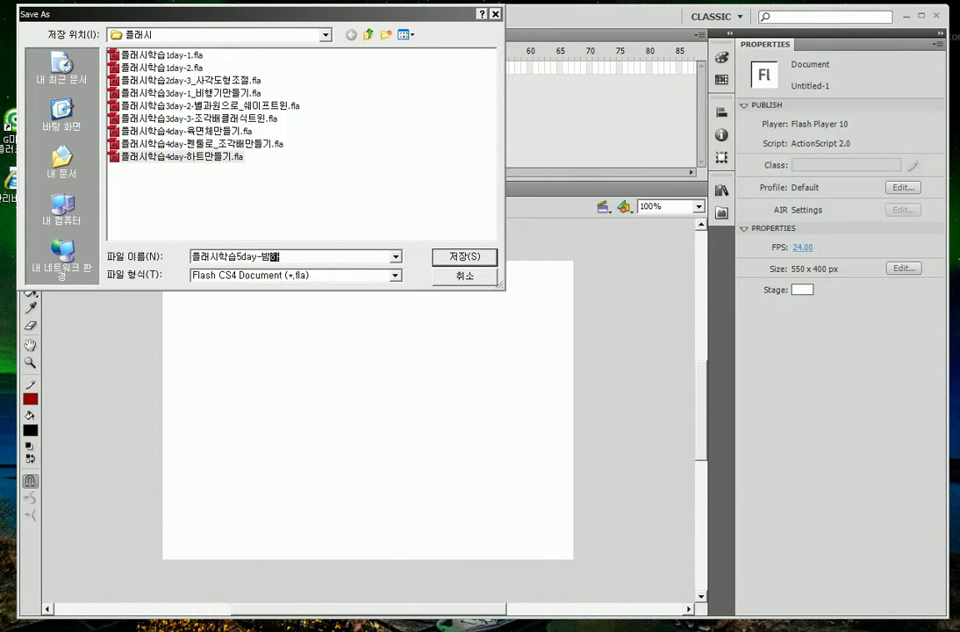
text(늘그리기)
key(Return)
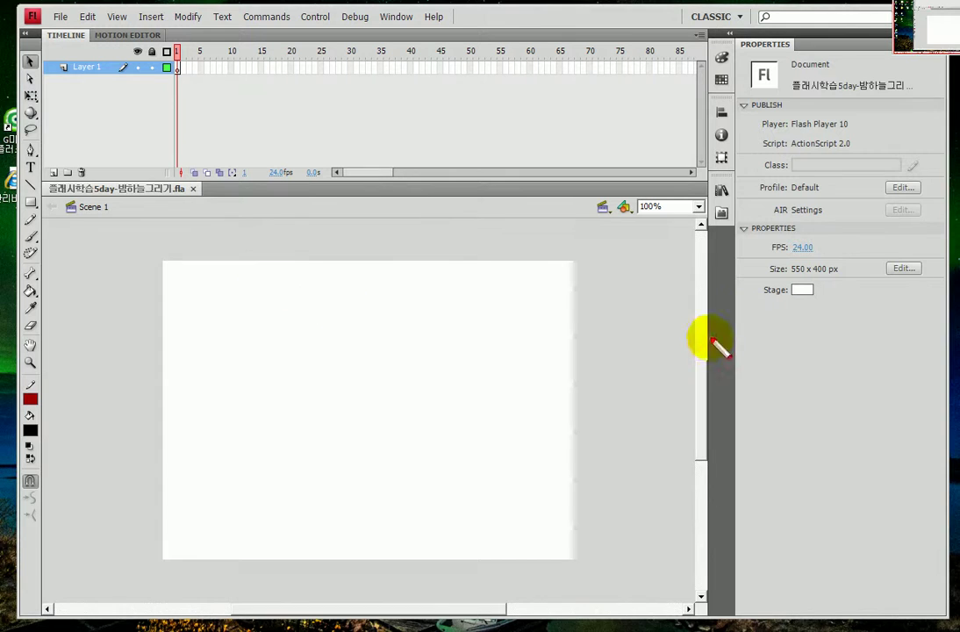
mouse_move(805, 316)
mouse_down()
mouse_move(760, 307)
mouse_move(776, 285)
mouse_move(820, 275)
mouse_move(836, 286)
mouse_move(797, 326)
mouse_up()
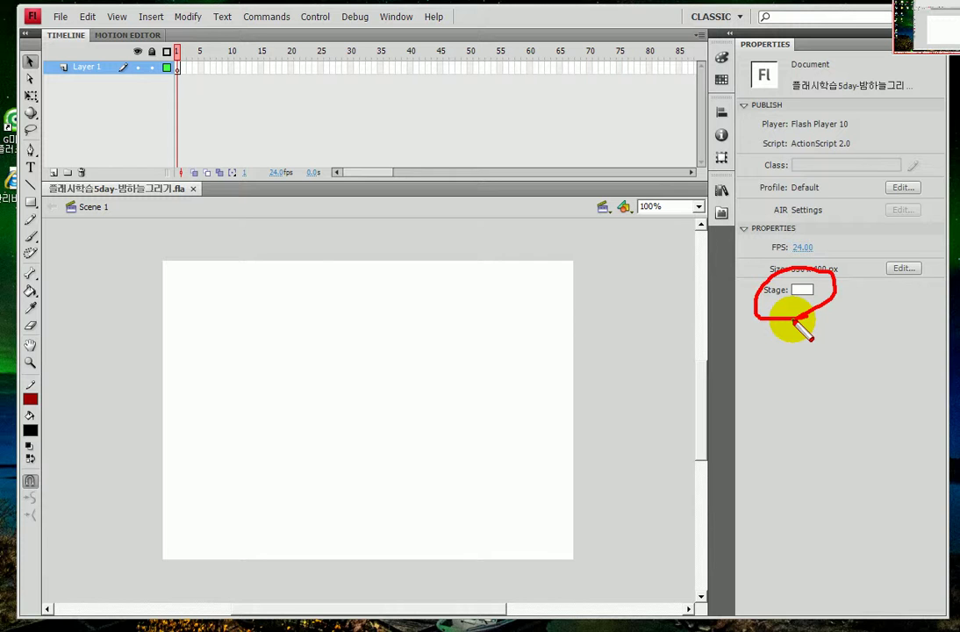
key(Escape)
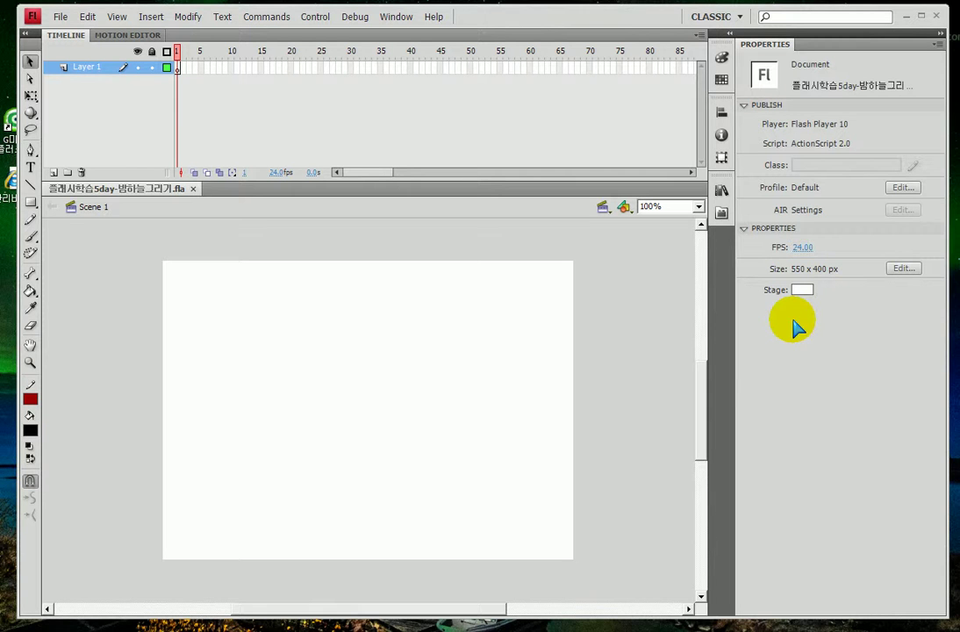
Set the stroke to no color and the fill to the red-to-black radial gradient swatch.
click(31, 399)
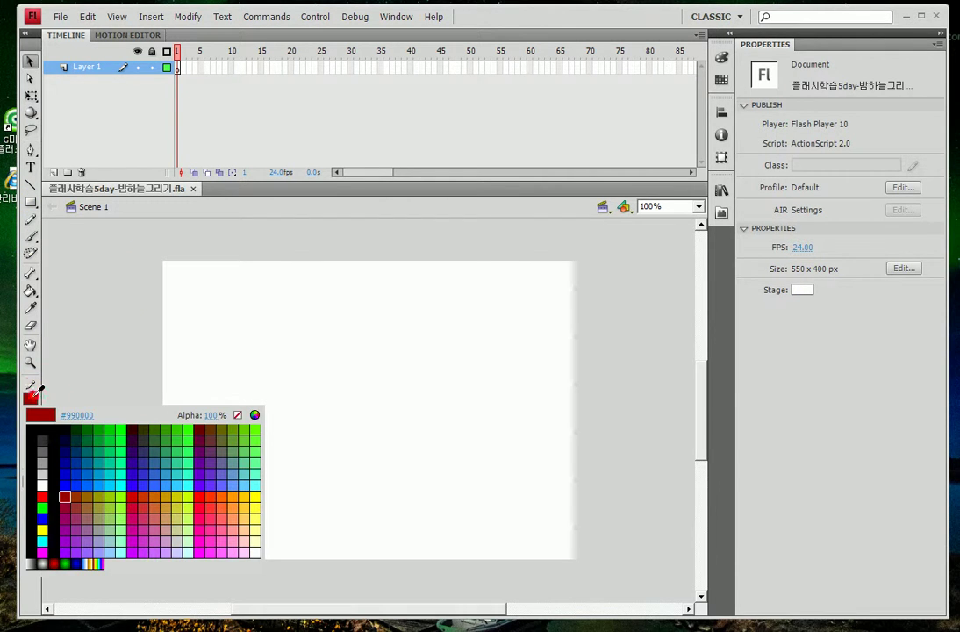
click(237, 415)
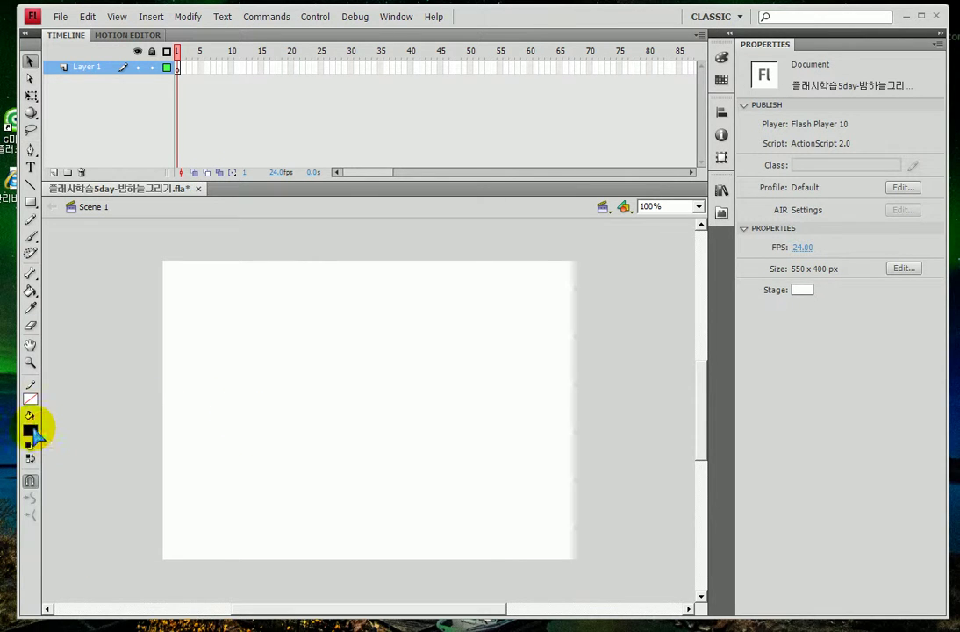
click(31, 426)
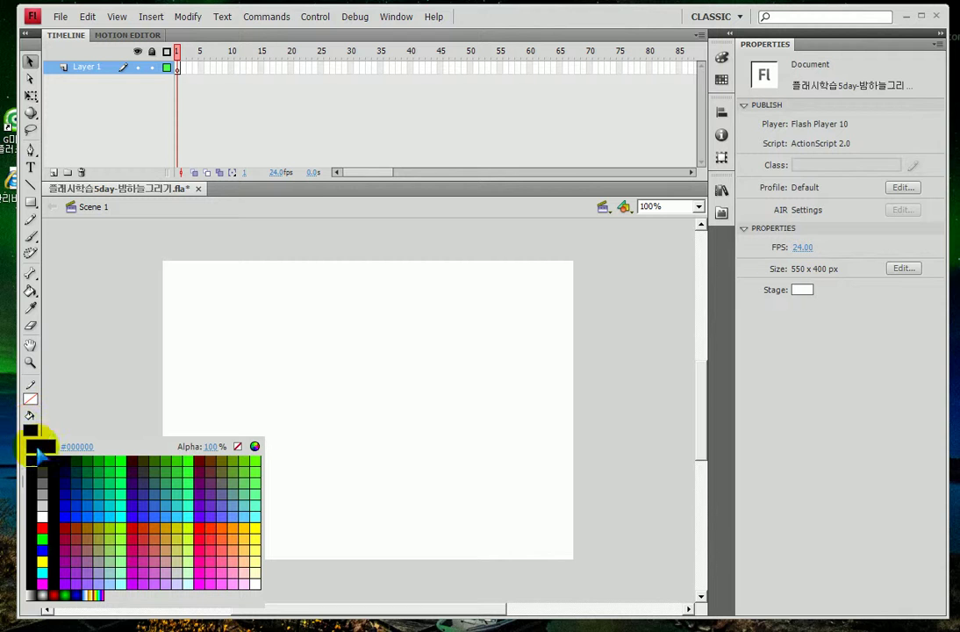
click(60, 590)
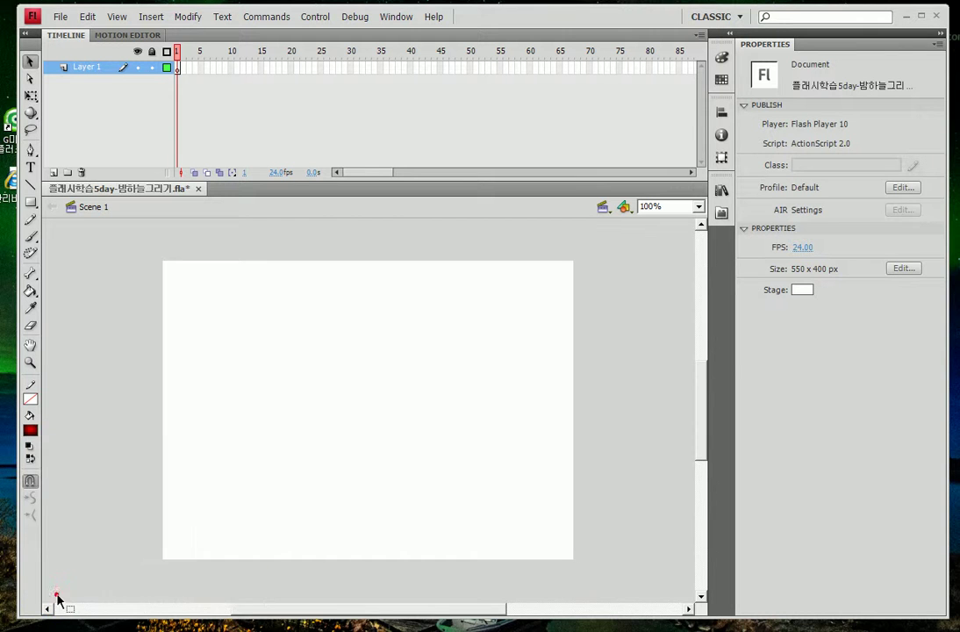
Change the fill gradient's type to Linear and draw a rectangle slightly larger than the stage on all sides.
click(720, 58)
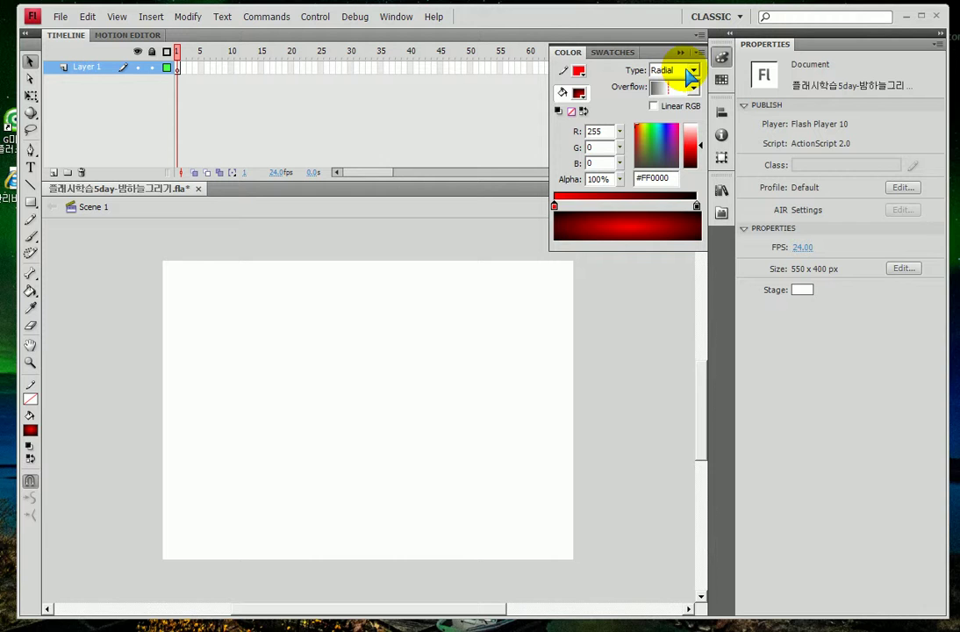
click(688, 74)
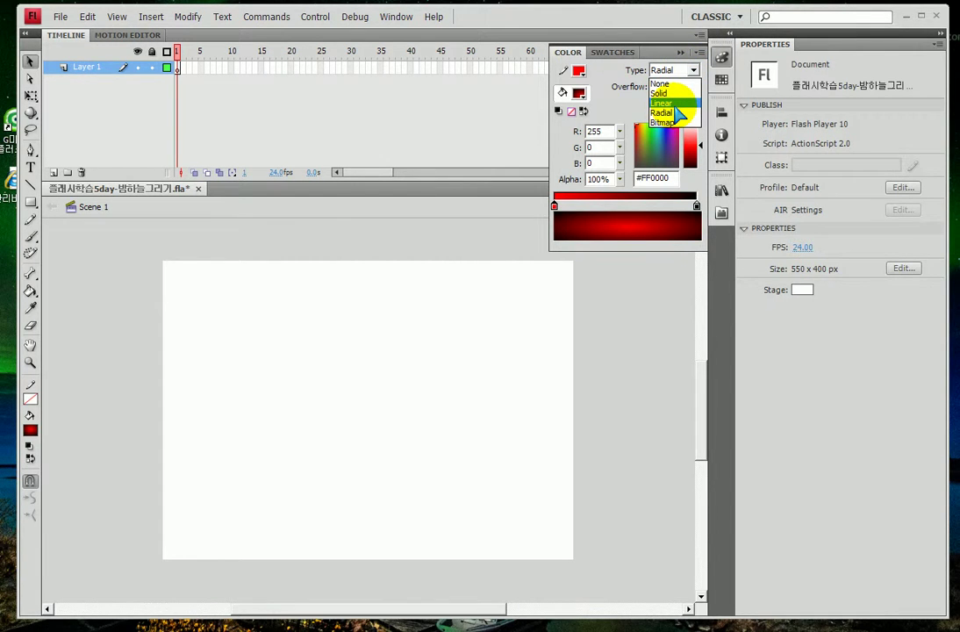
click(674, 104)
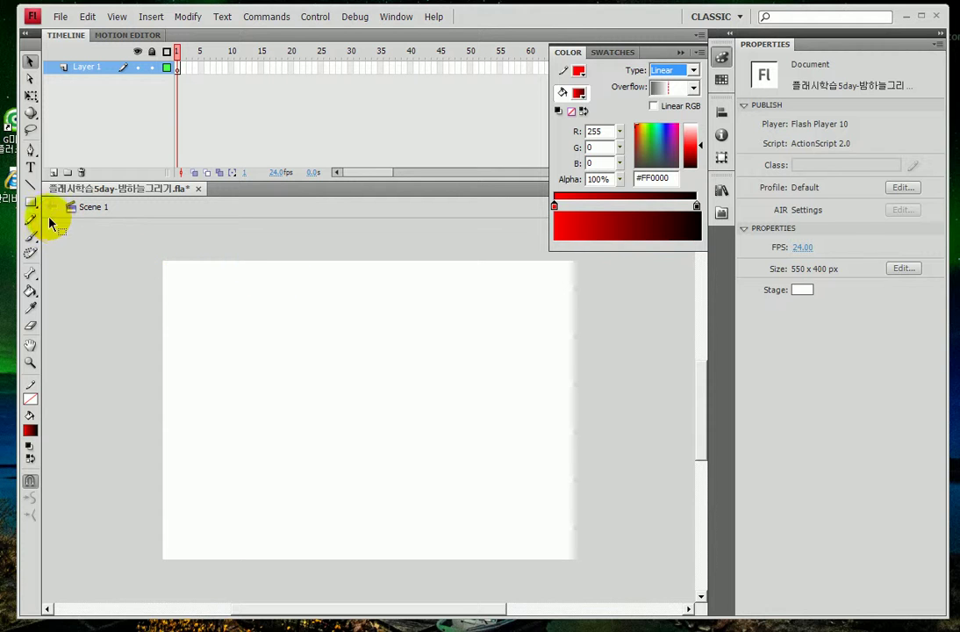
click(30, 202)
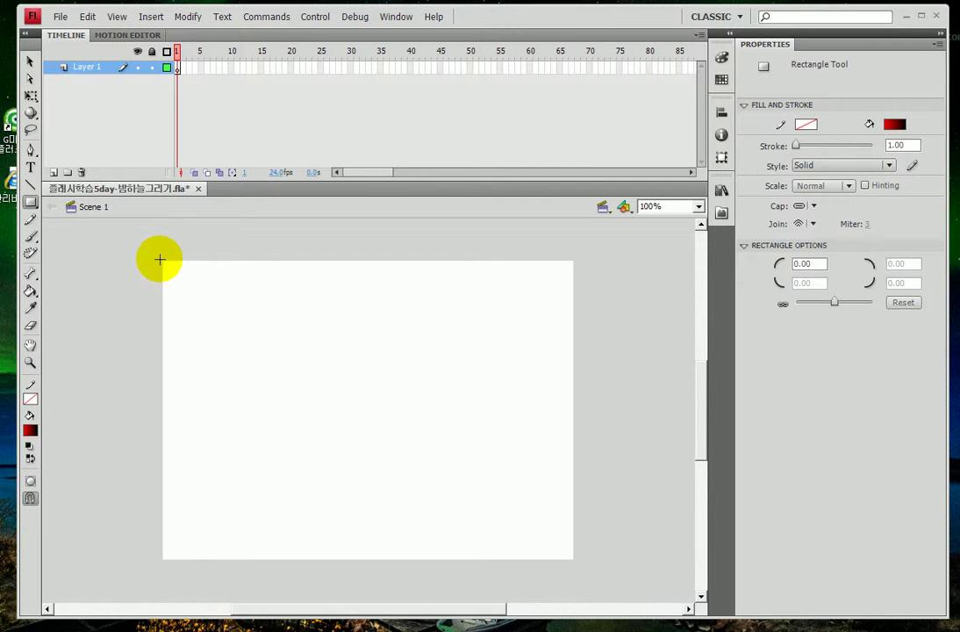
drag(150, 251, 582, 568)
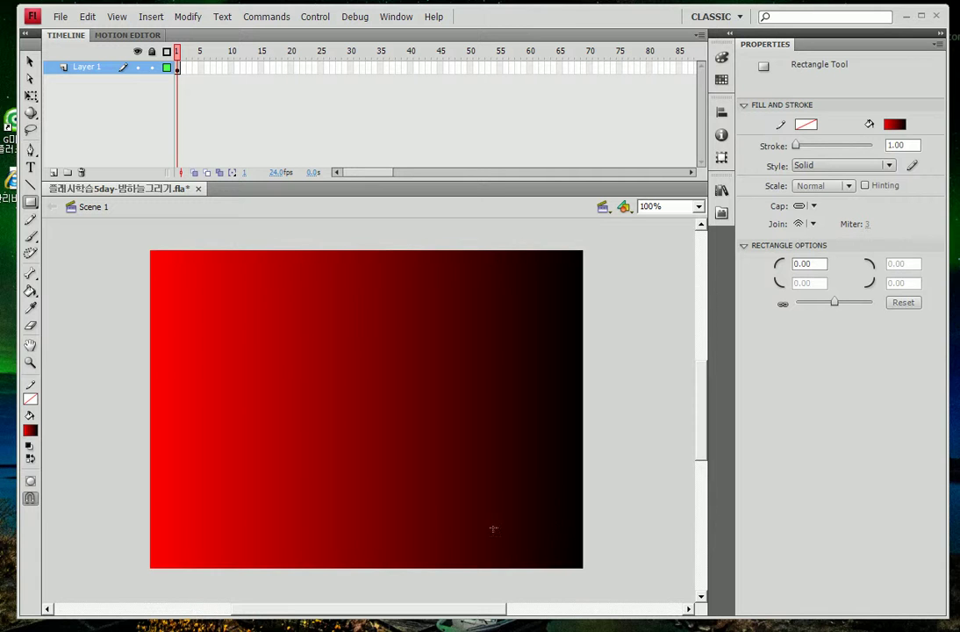
Try diagonal, horizontal and vertical gradient directions on the rectangle with the Paint Bucket, finishing with black on the left edge and red on the right.
click(30, 291)
drag(189, 275, 528, 507)
drag(217, 485, 452, 255)
drag(217, 279, 517, 532)
drag(214, 527, 583, 278)
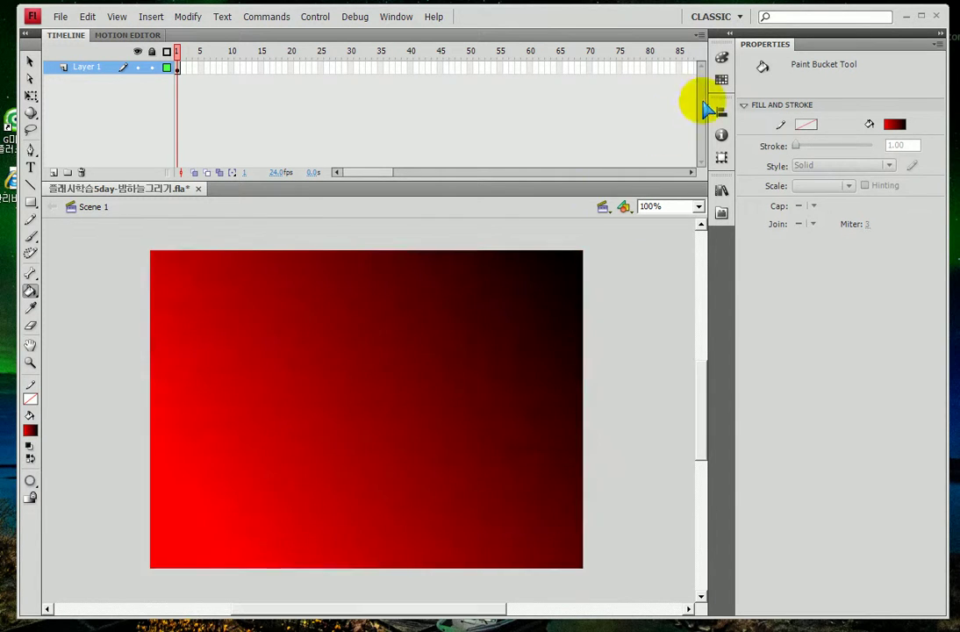
click(721, 57)
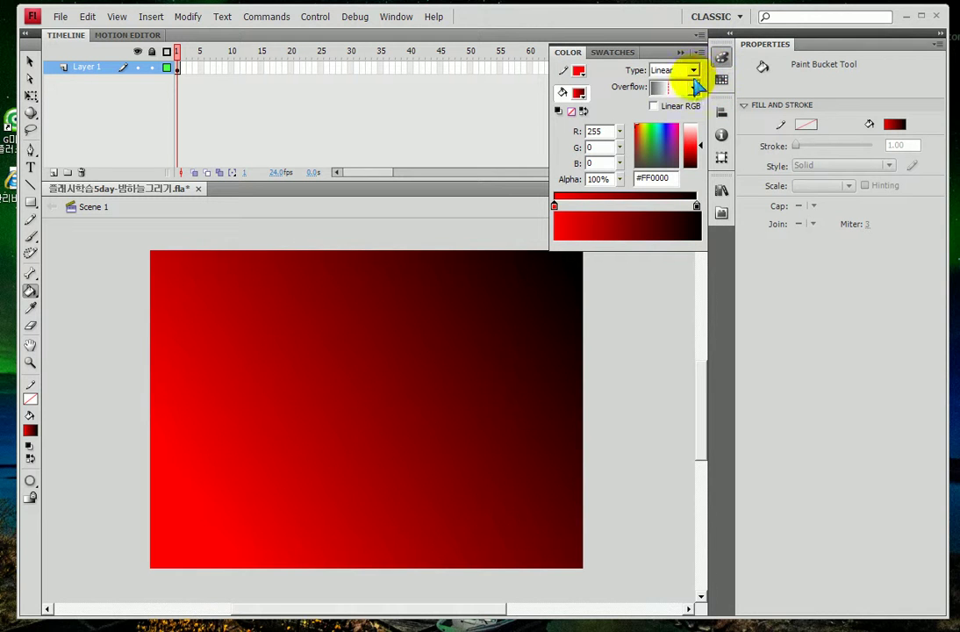
drag(206, 393, 487, 393)
drag(340, 275, 339, 524)
drag(562, 415, 180, 412)
drag(367, 275, 362, 525)
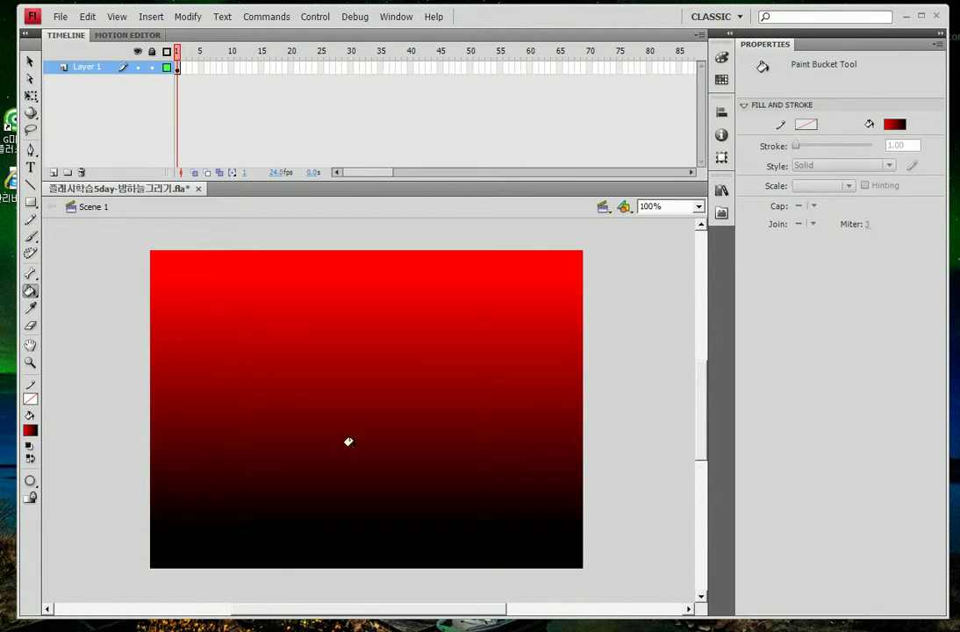
drag(581, 401, 158, 403)
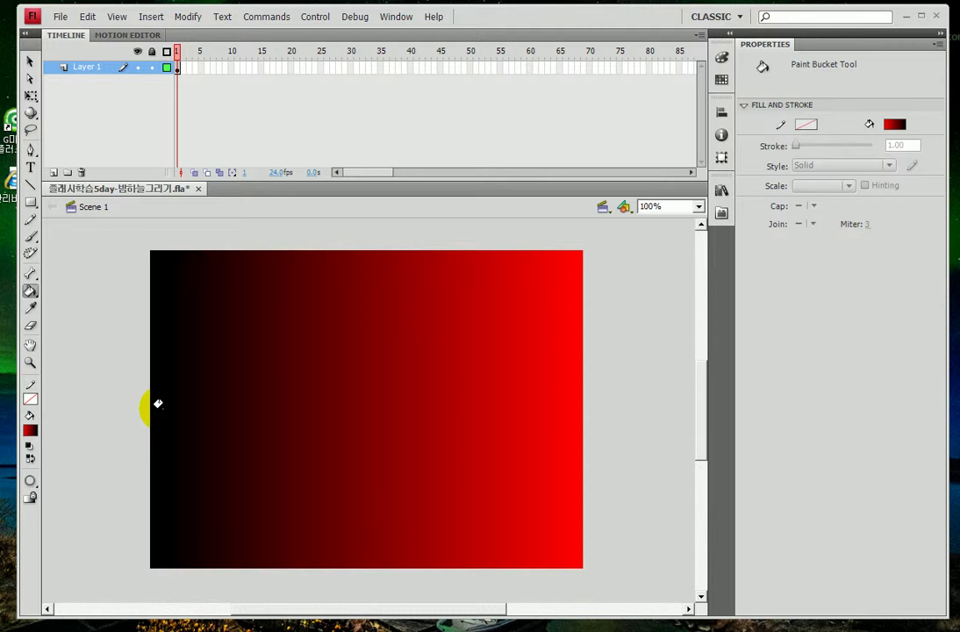
Lock Layer 1 and, on a new layer, draw a yellow circle about 152 px wide near the stage's upper-right corner.
click(152, 67)
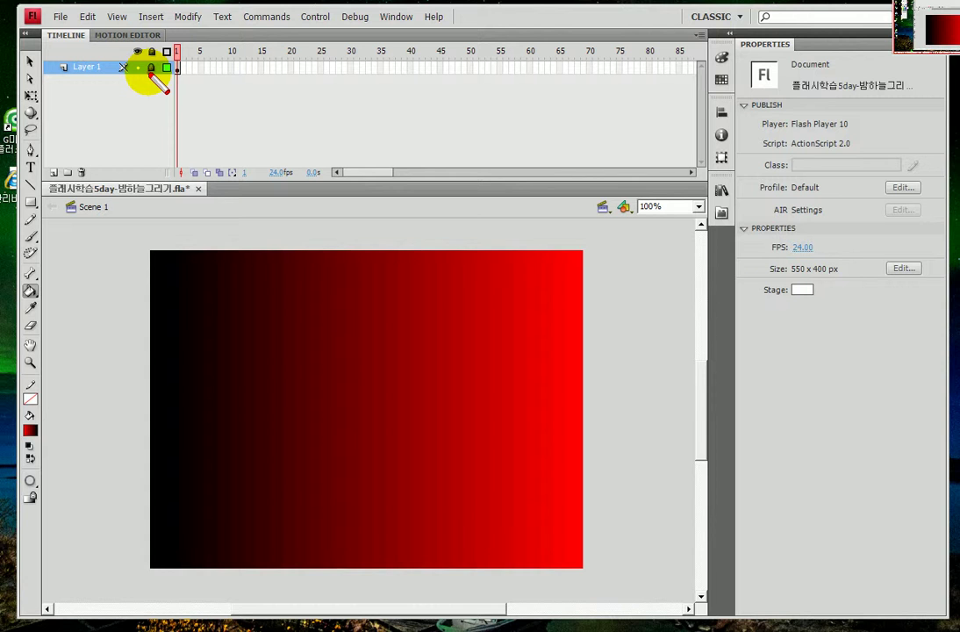
click(53, 173)
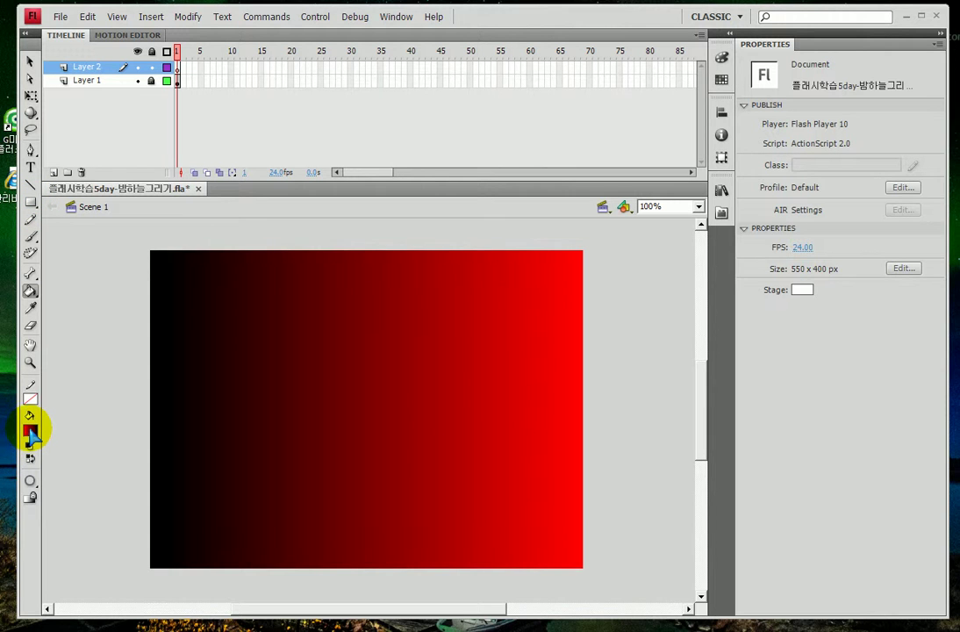
click(30, 430)
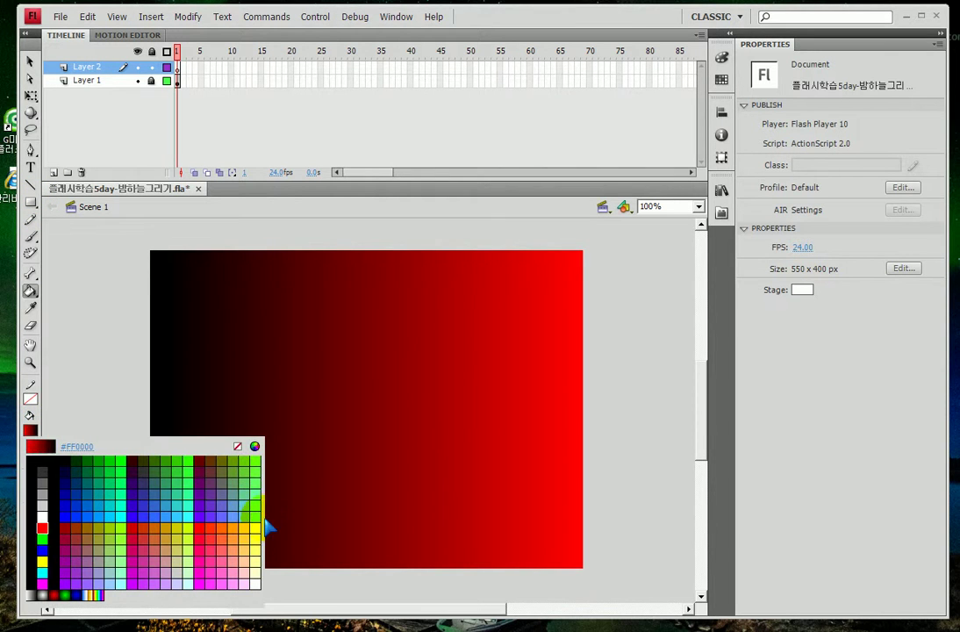
click(235, 512)
drag(29, 202, 95, 226)
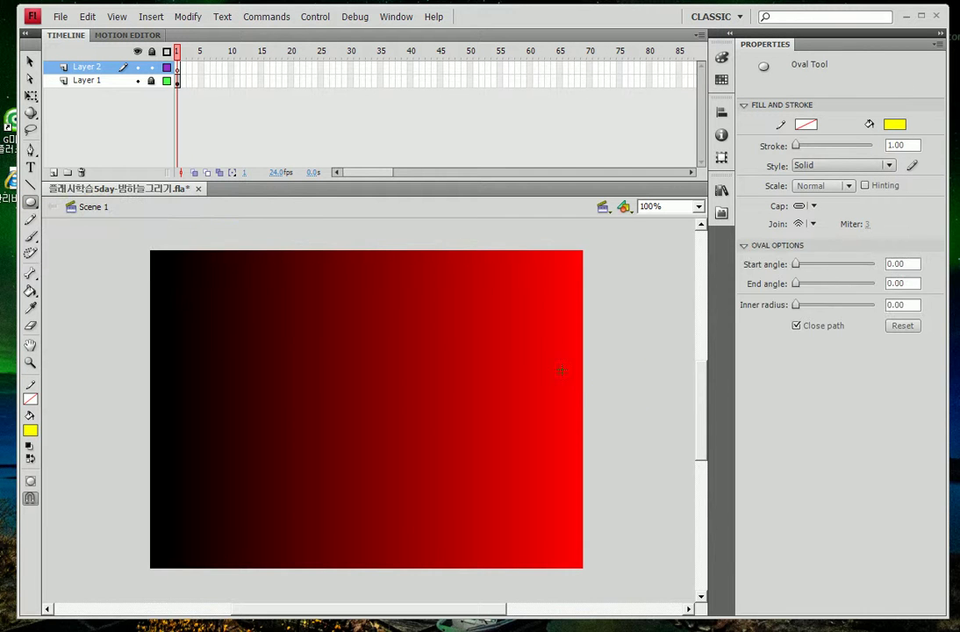
drag(447, 279, 532, 390)
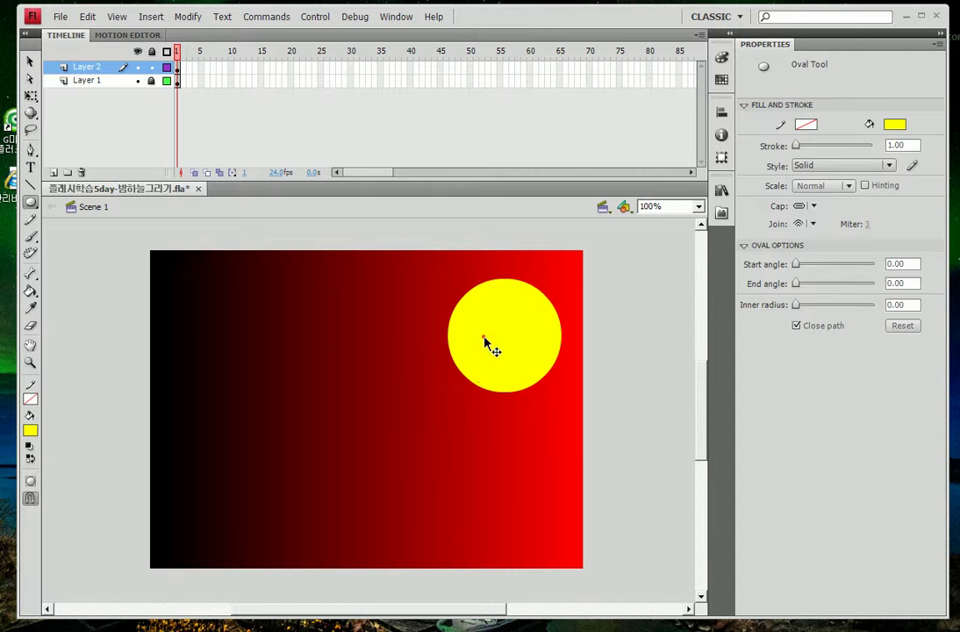
click(498, 339)
mouse_move(498, 339)
mouse_down()
mouse_move(373, 328)
mouse_move(482, 317)
mouse_move(499, 331)
mouse_up()
click(29, 61)
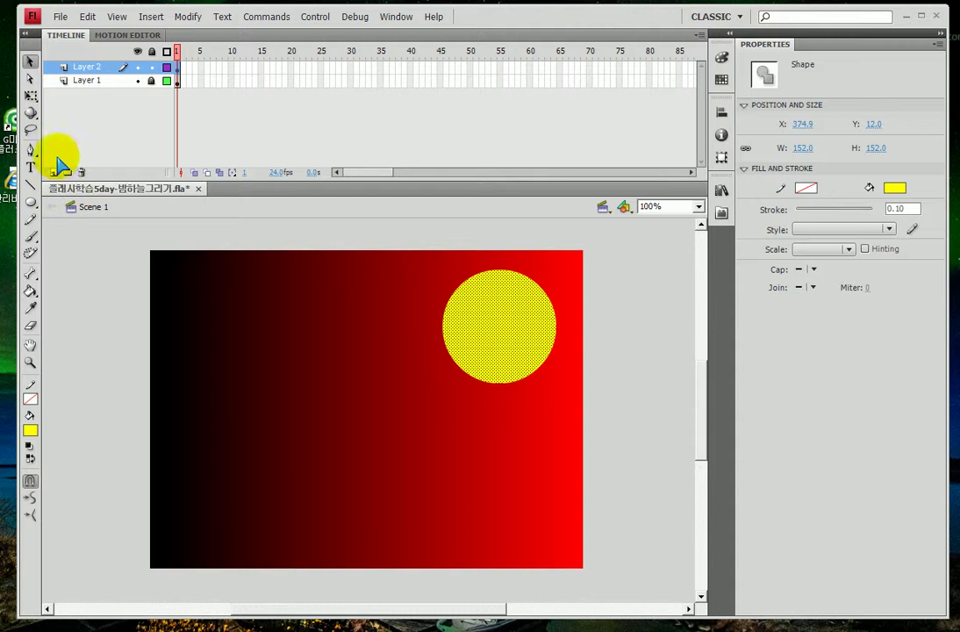
Lock Layer 2, add a new layer above it, and set the PolyStar tool's style to star.
click(151, 68)
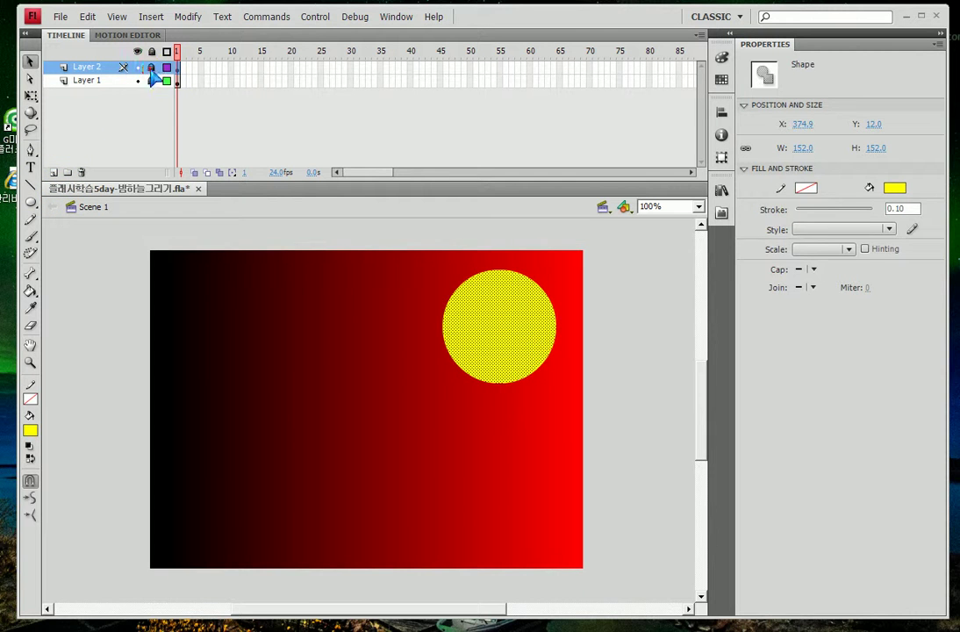
click(53, 172)
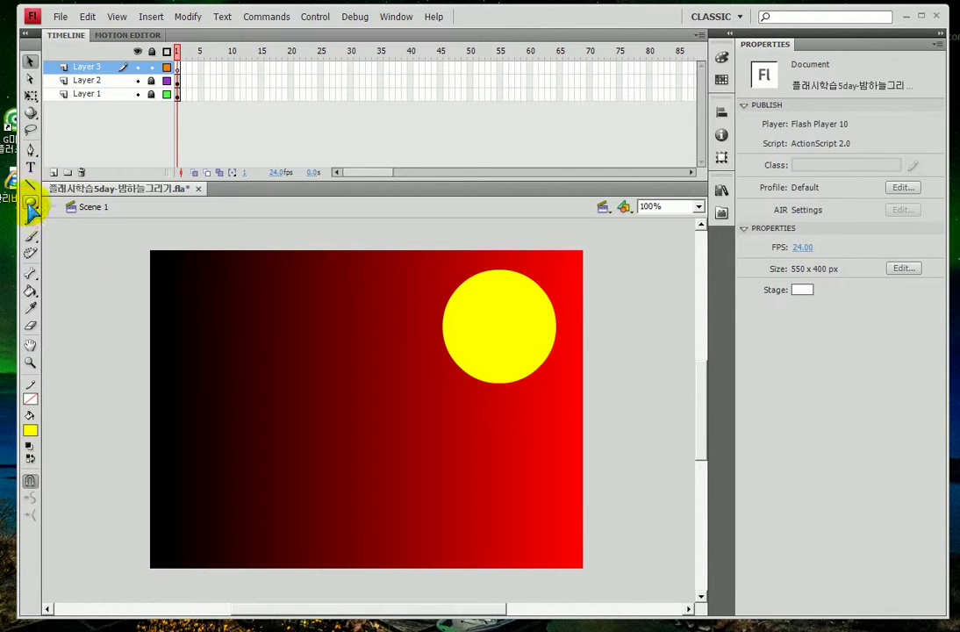
click(30, 202)
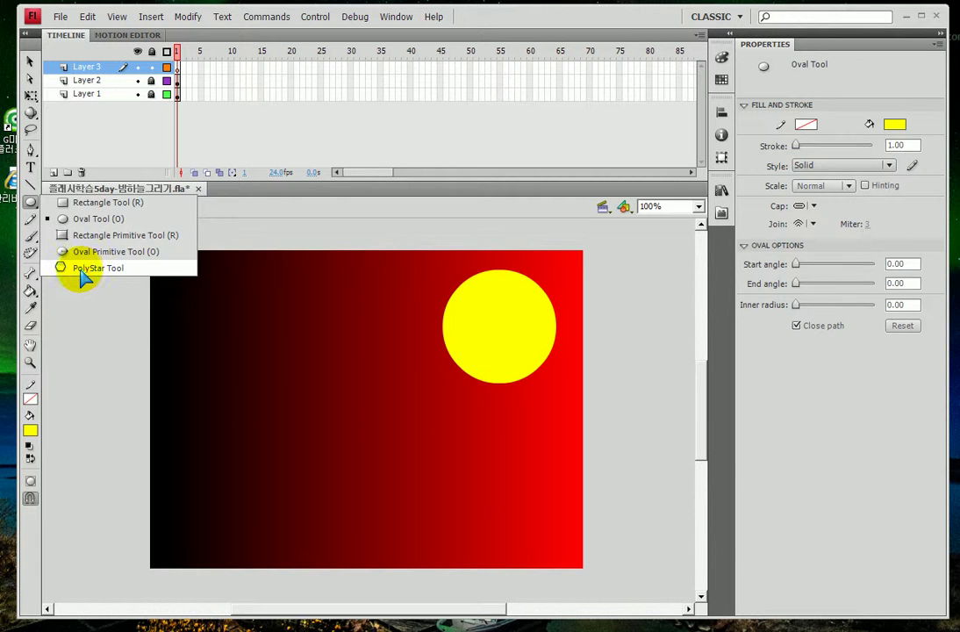
click(83, 270)
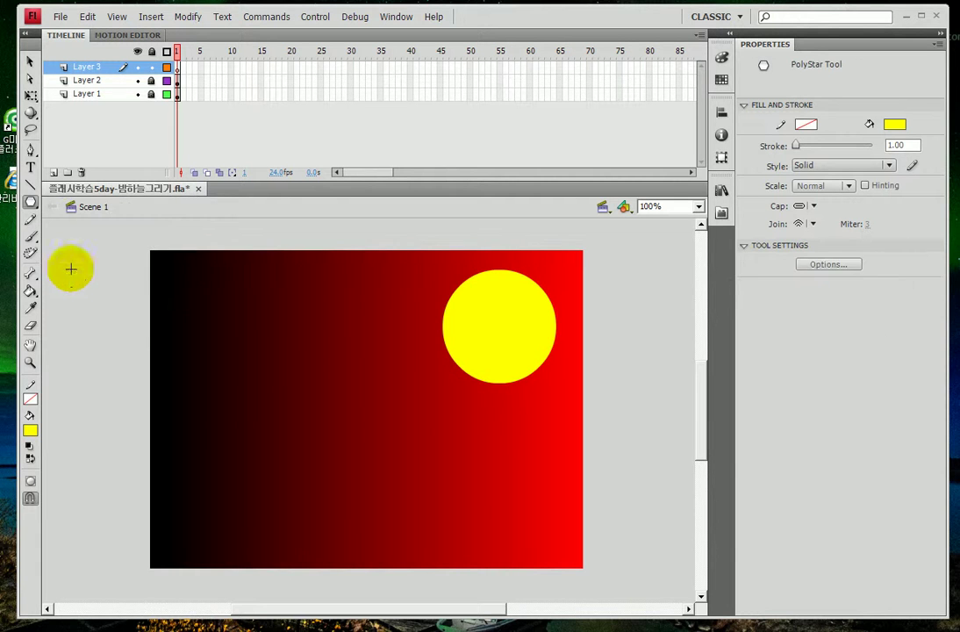
click(828, 264)
click(542, 283)
click(510, 309)
click(474, 352)
Draw nine yellow stars of varied sizes scattered across the background on Layer 3, and save the document.
drag(357, 303, 381, 313)
drag(244, 365, 214, 383)
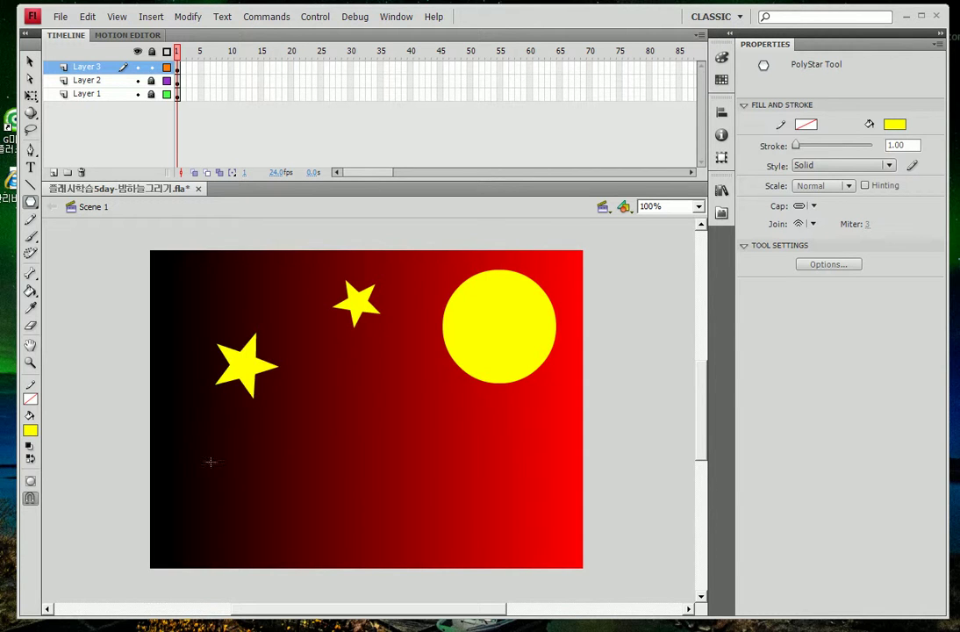
drag(222, 445, 232, 451)
drag(343, 424, 345, 426)
drag(415, 448, 428, 463)
drag(554, 422, 566, 434)
drag(494, 507, 497, 509)
drag(321, 497, 327, 513)
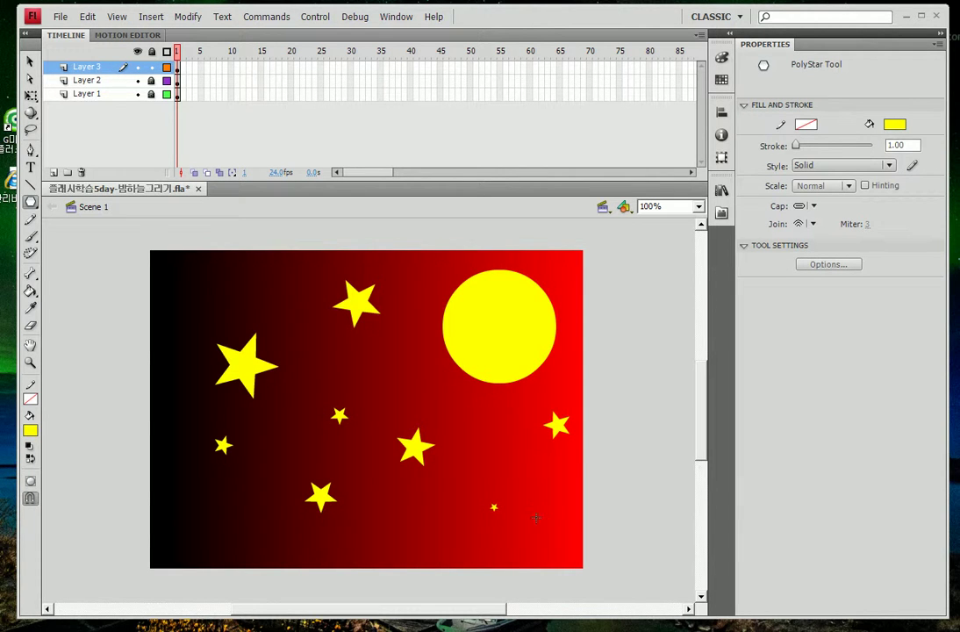
drag(485, 536, 499, 552)
key(ctrl+s)
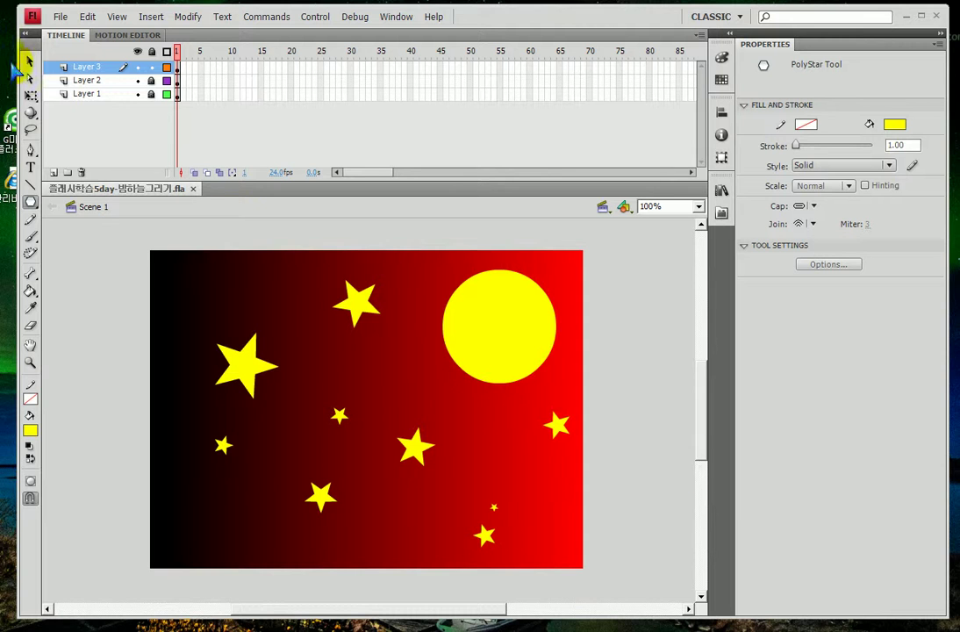
mouse_move(292, 194)
mouse_down()
mouse_move(255, 180)
mouse_move(306, 182)
mouse_move(260, 180)
mouse_up()
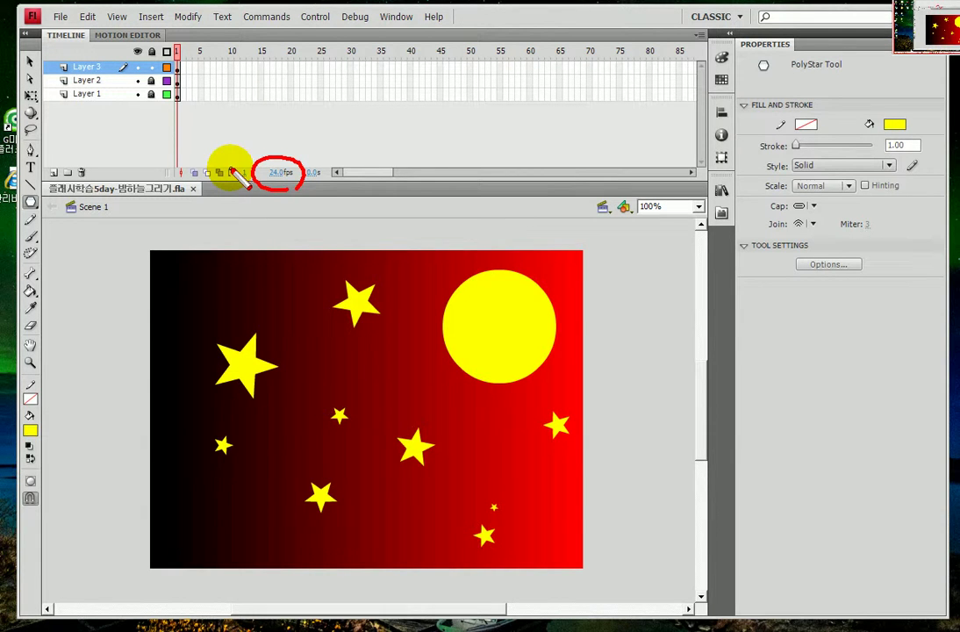
Insert a blank keyframe at frame 30 of Layer 3.
click(351, 70)
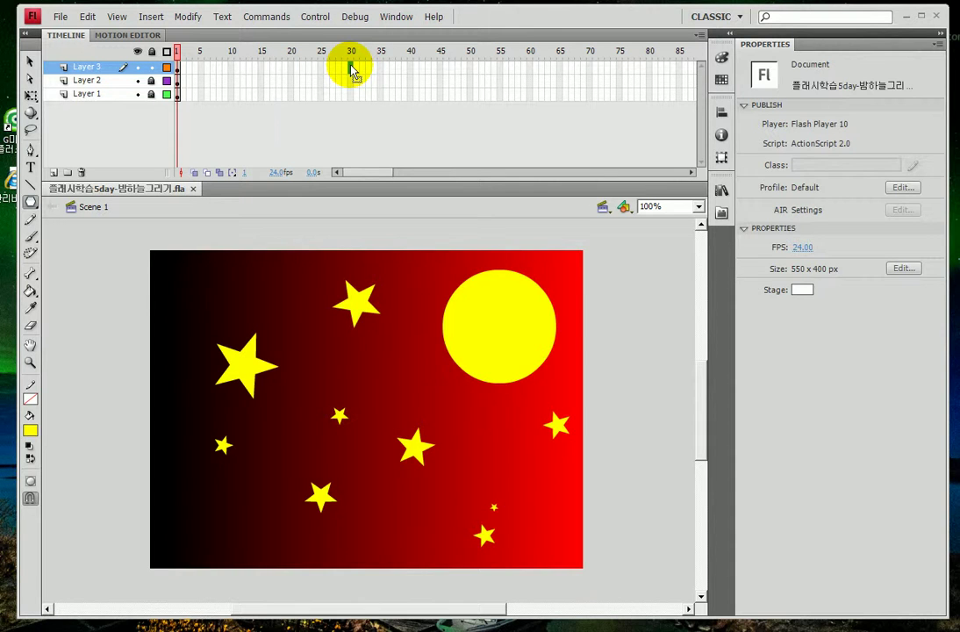
key(F7)
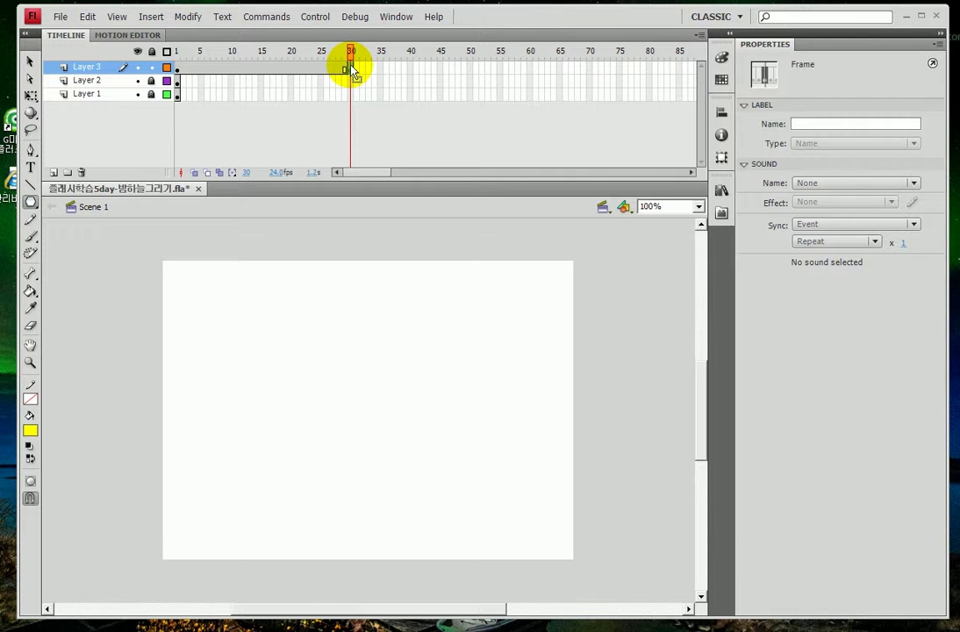
Insert a keyframe at frame 60 of Layer 3 and extend Layers 1 and 2 with frames up to frame 60.
click(530, 69)
key(F6)
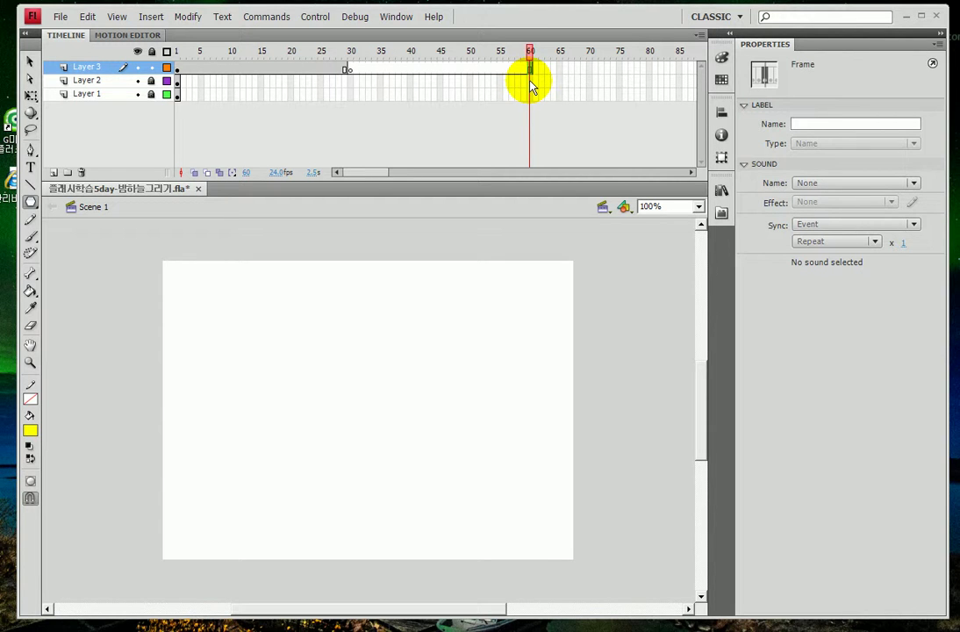
drag(530, 88, 531, 102)
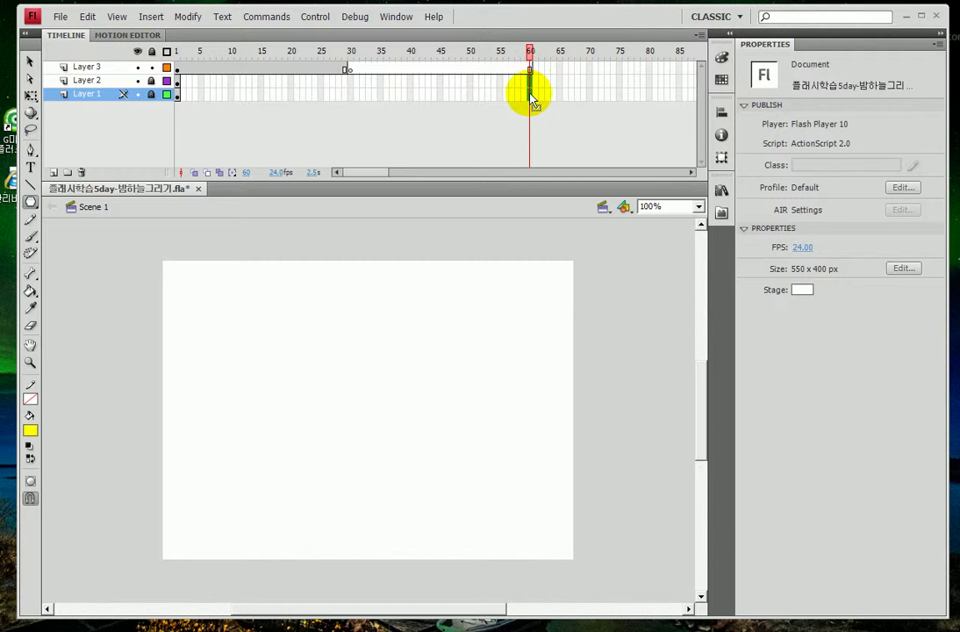
key(F5)
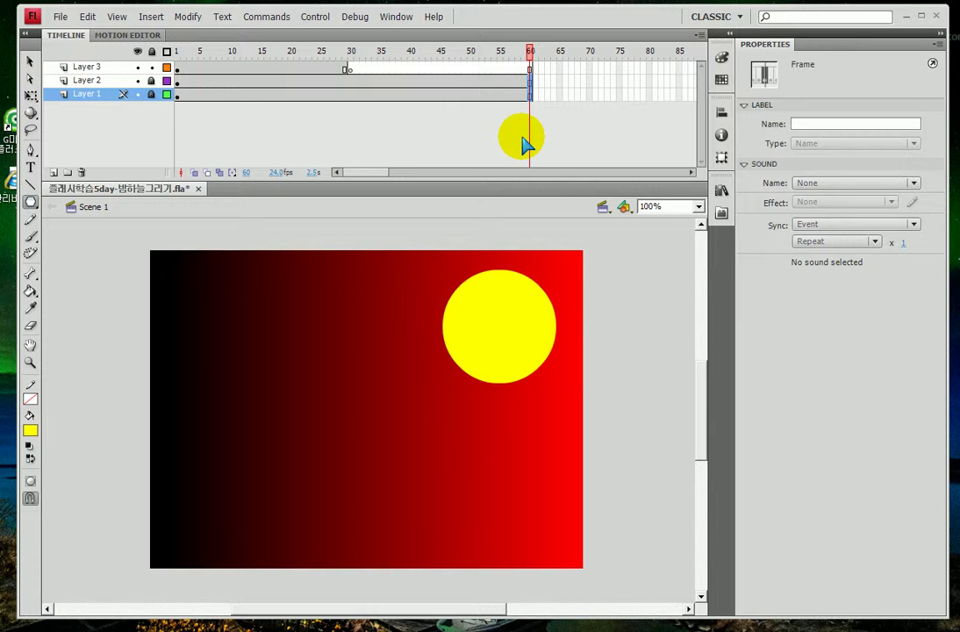
mouse_move(536, 81)
mouse_down()
mouse_move(533, 98)
mouse_move(530, 76)
mouse_move(527, 107)
mouse_up()
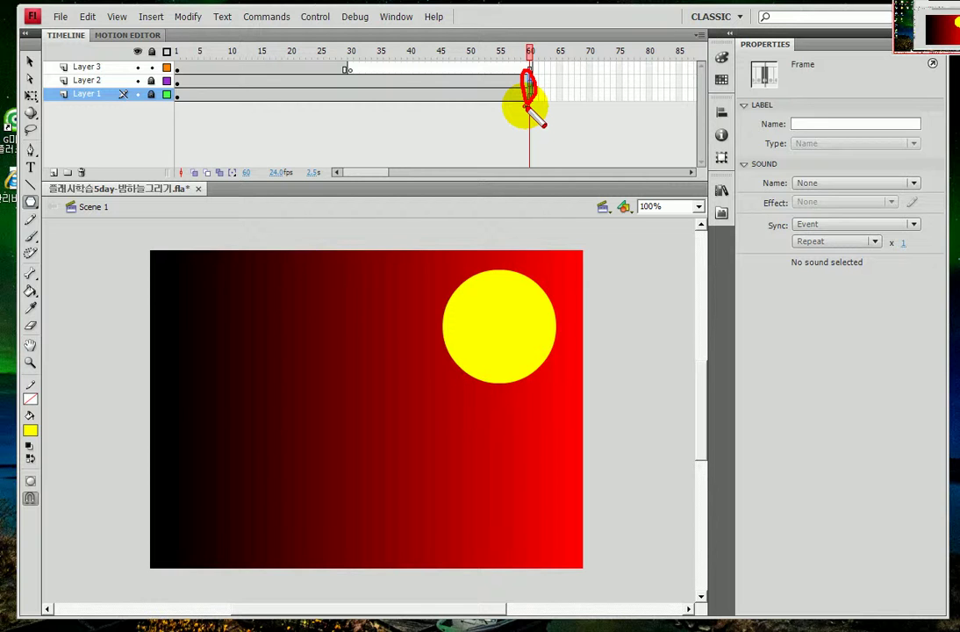
Save the document and test the movie to preview the star animation.
key(ctrl+s)
key(ctrl+Return)
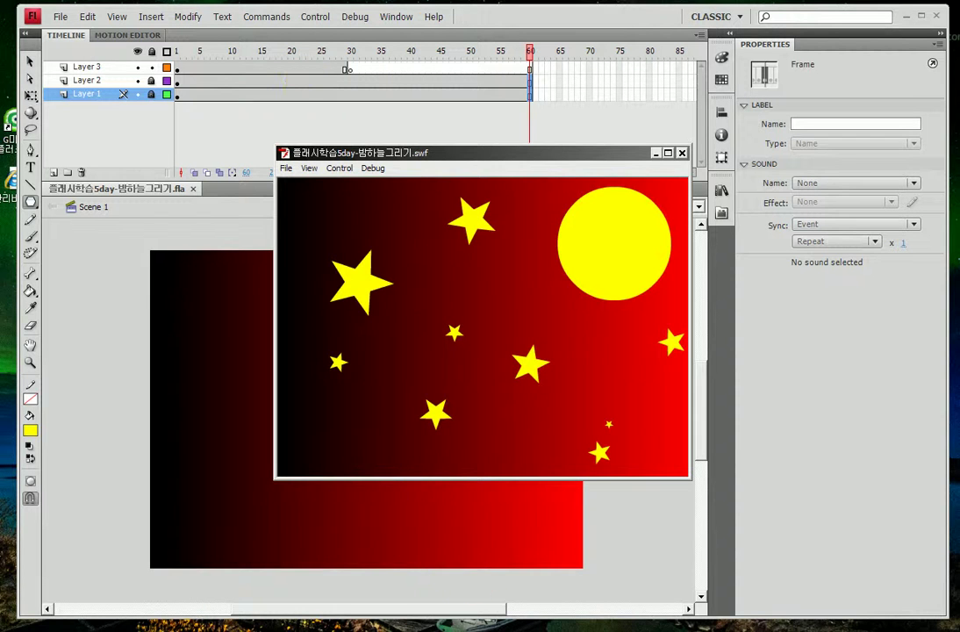
click(246, 556)
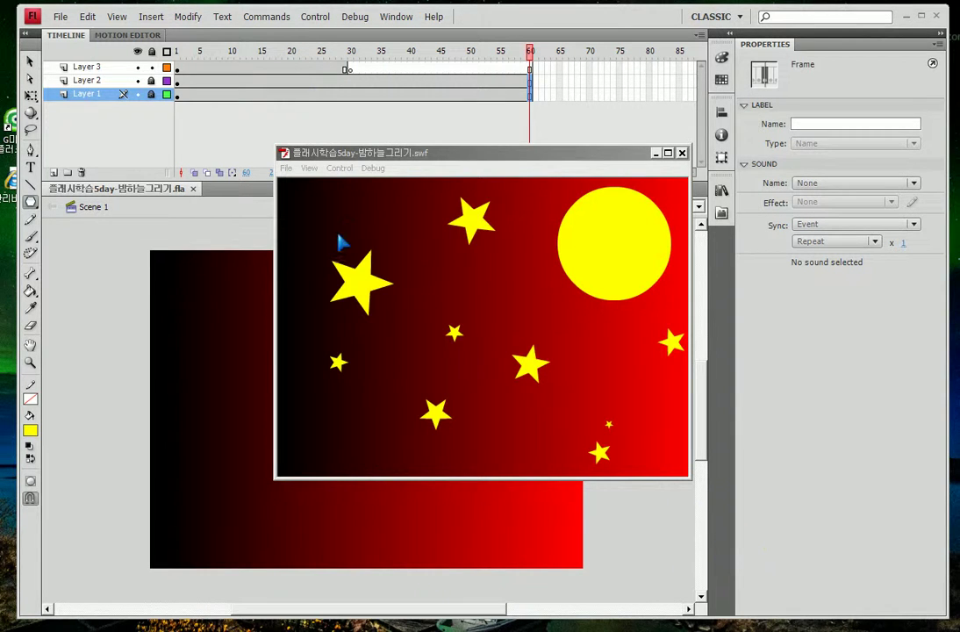